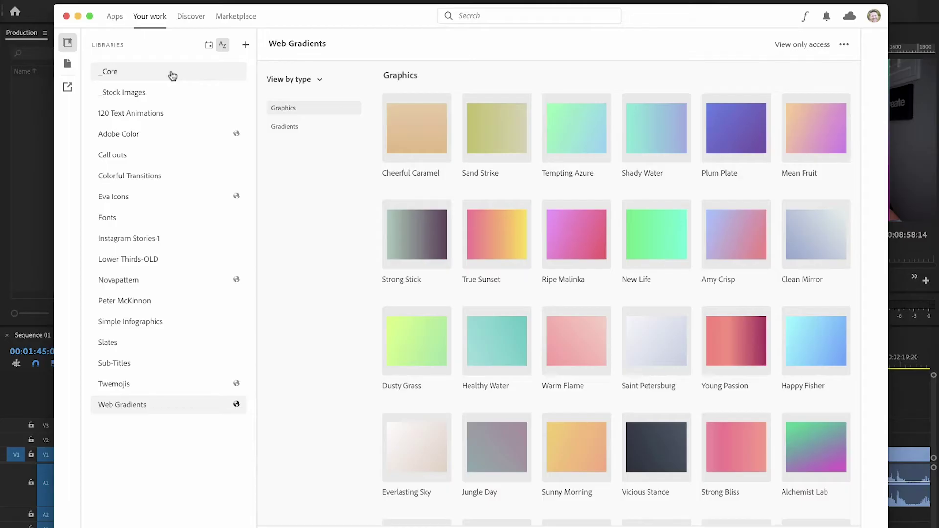
# - Browse the _Core, 120 Text Animations, Slates and Sub-Titles libraries, finishing on _Stock Images
pyautogui.click(172, 76)
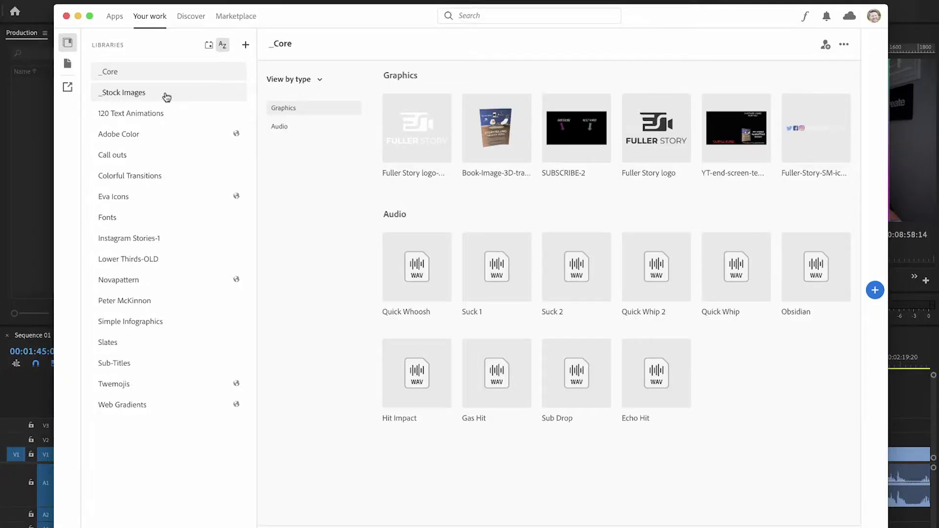
pyautogui.click(166, 95)
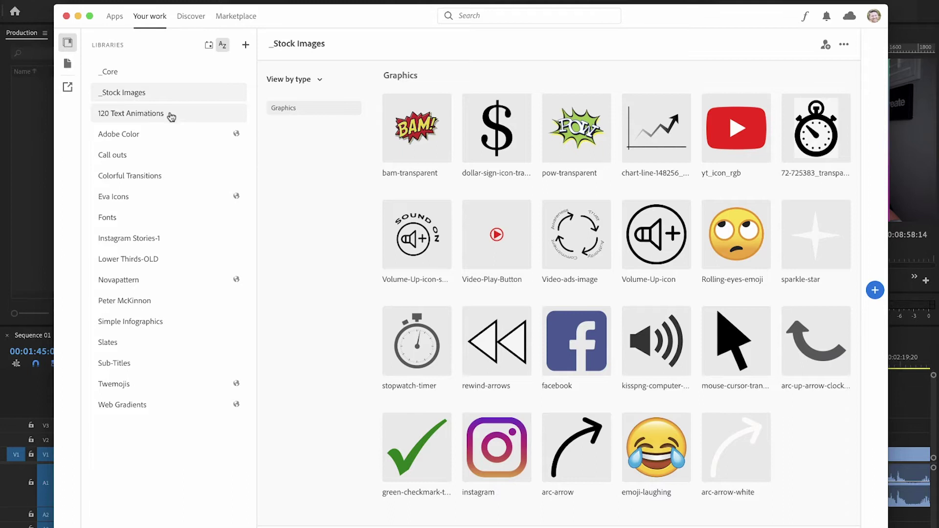
pyautogui.click(171, 116)
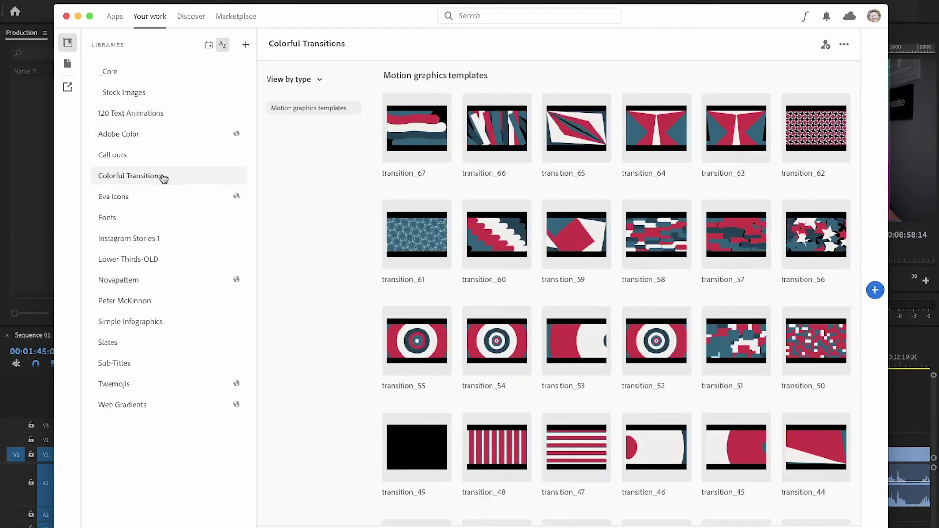
pyautogui.click(157, 344)
pyautogui.click(156, 364)
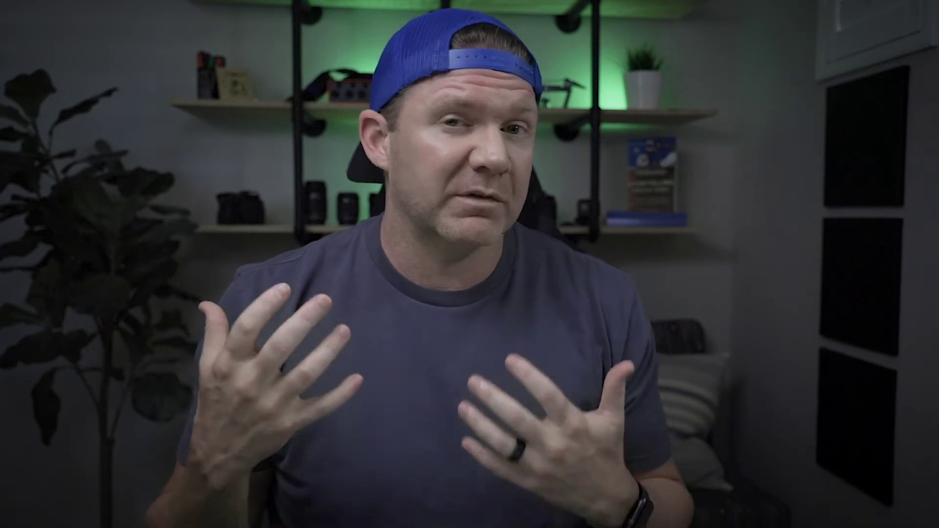
pyautogui.click(179, 93)
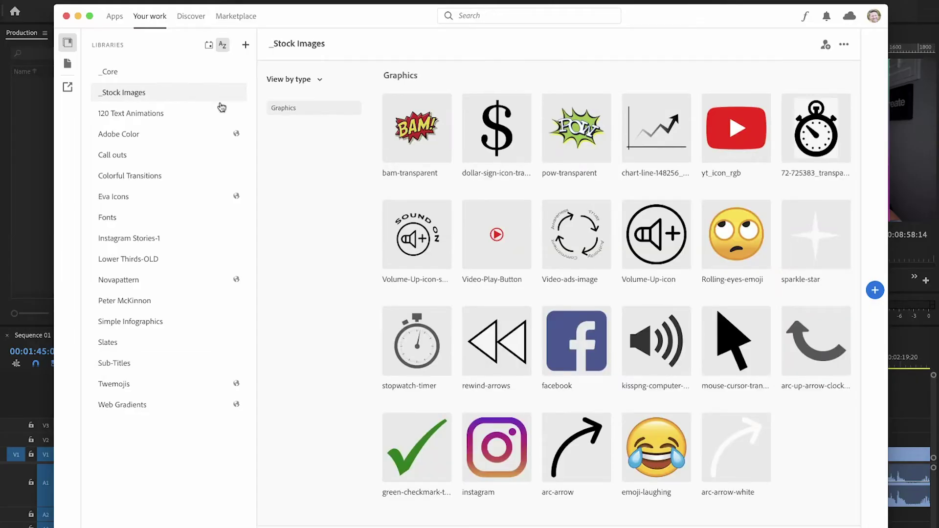
# - Add the BN2A0521.jpg photo to the _Stock Images library
pyautogui.click(874, 291)
pyautogui.click(418, 119)
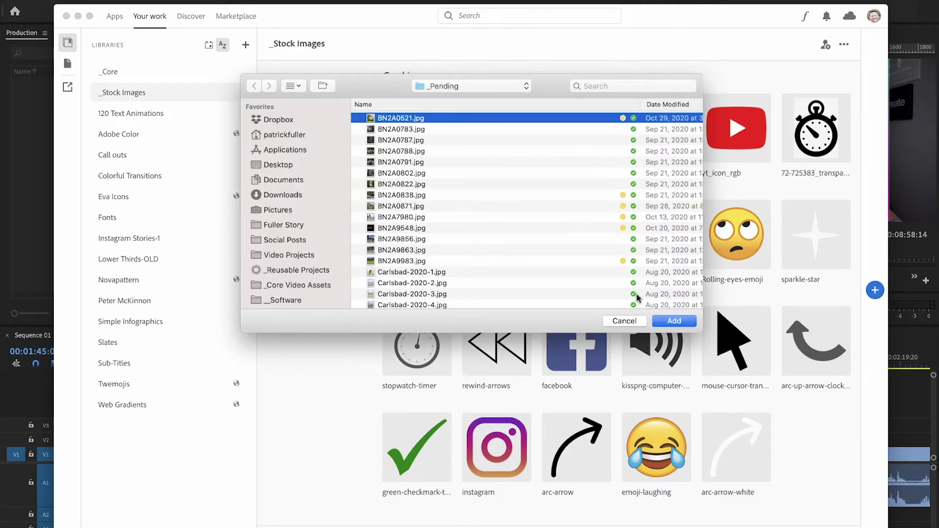
pyautogui.click(675, 322)
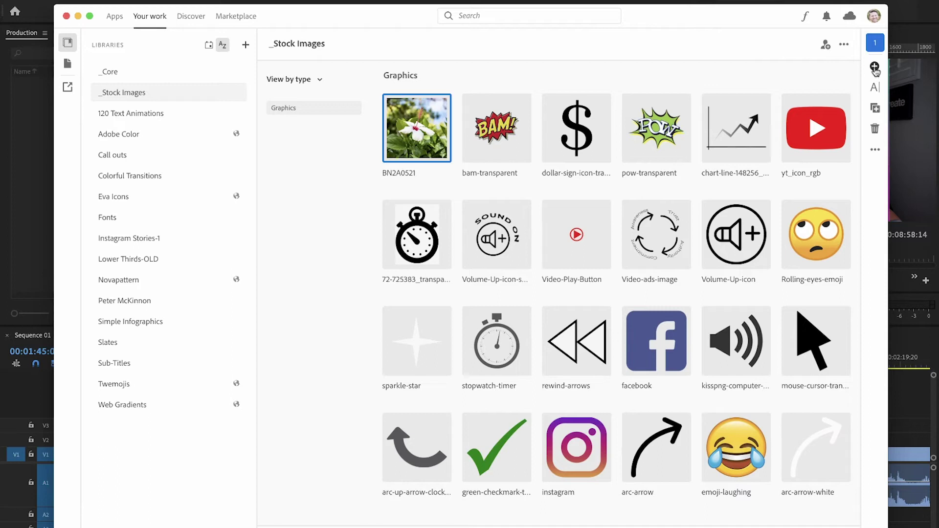
# - Rename the newly added photo to 'flower'
pyautogui.click(875, 89)
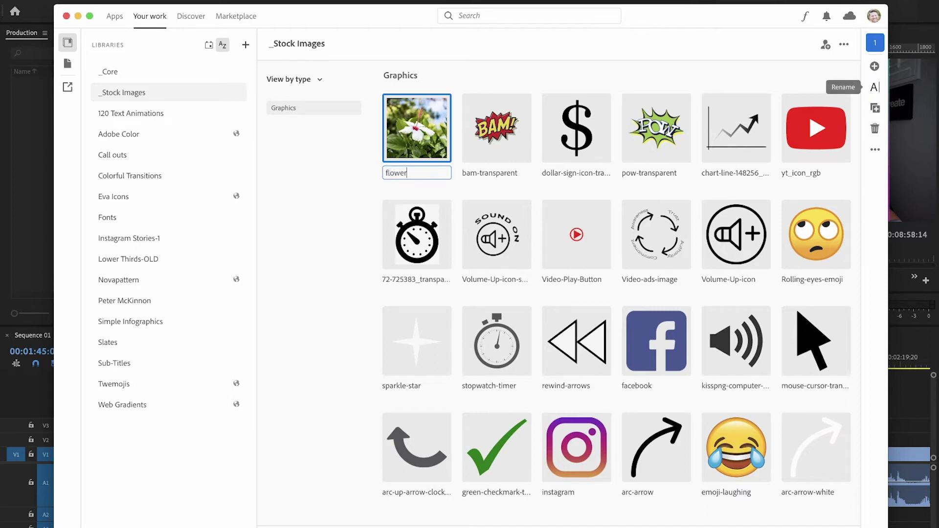
pyautogui.write('flower')
pyautogui.click(875, 149)
pyautogui.moveTo(856, 224)
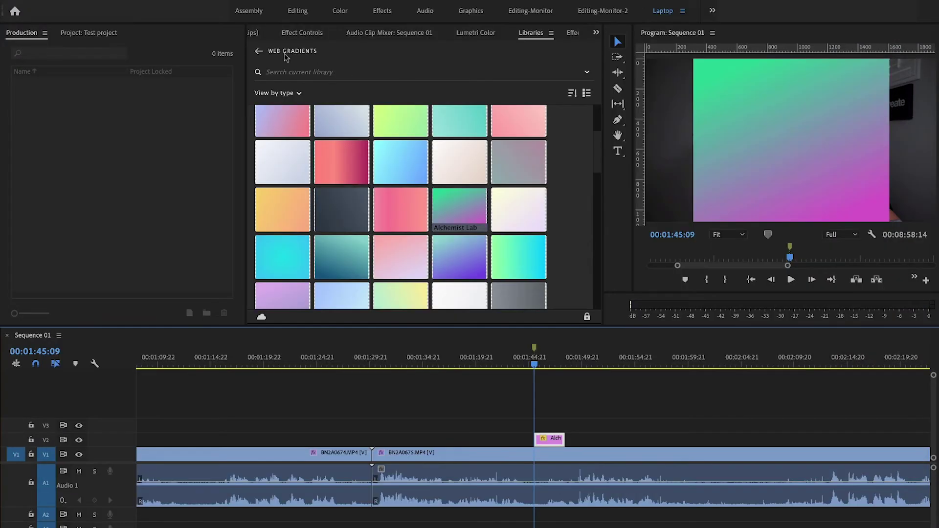
# - Place the flower graphic from _Stock Images on track V2 and move the playhead onto it
pyautogui.click(258, 51)
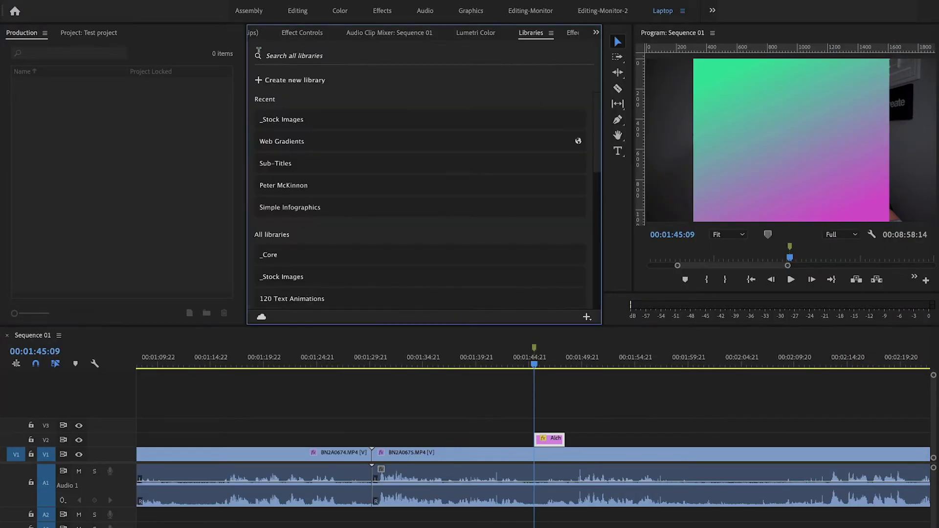
pyautogui.click(314, 123)
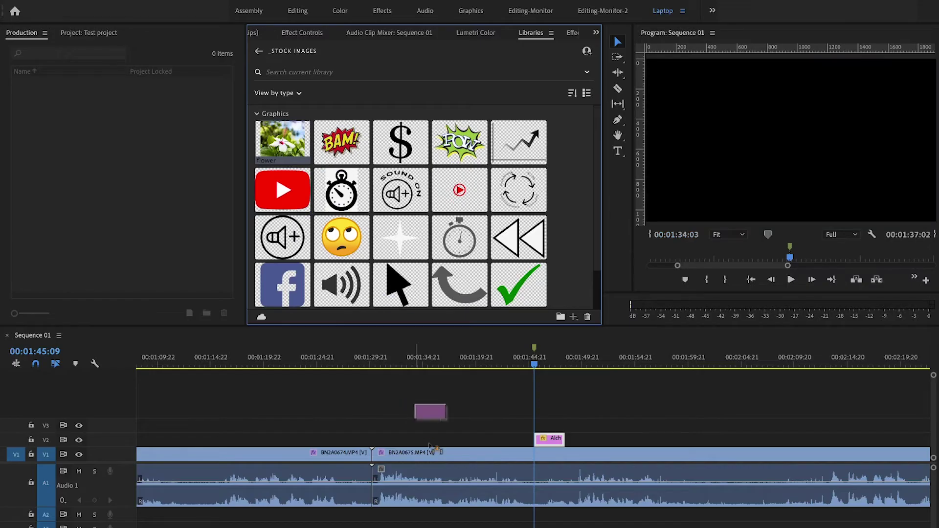
pyautogui.moveTo(431, 413); pyautogui.dragTo(442, 439)
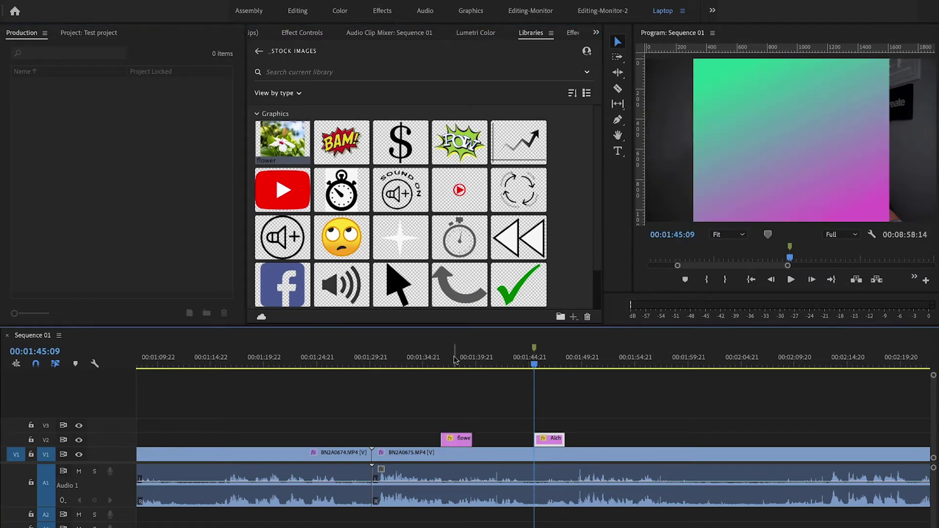
pyautogui.click(454, 362)
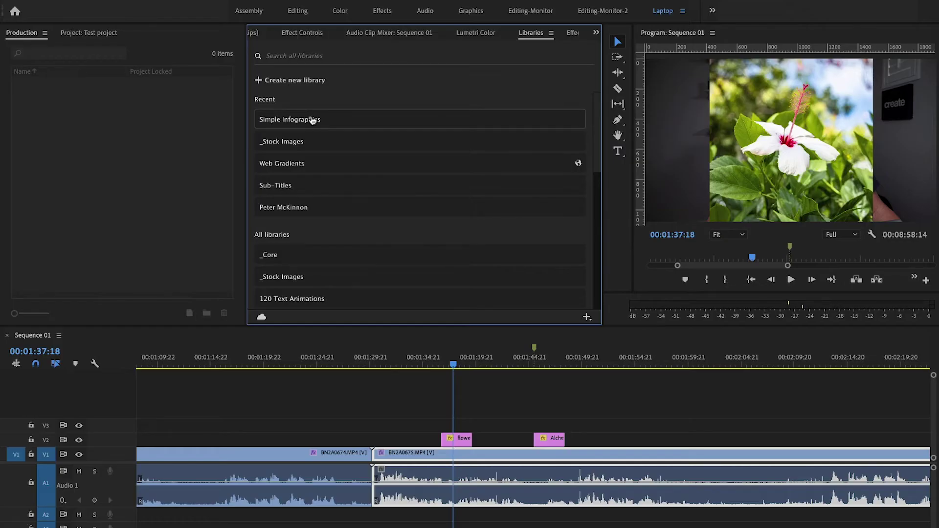
# - Drag the Vertical Chart template from Simple Infographics above the timeline clips
pyautogui.click(276, 123)
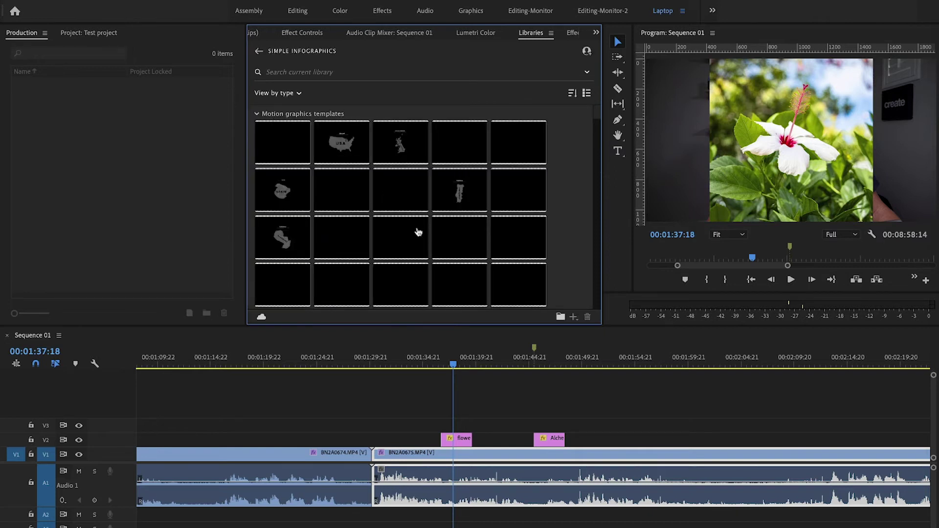
pyautogui.scroll(-5, 419, 231)
pyautogui.scroll(-5, 419, 230)
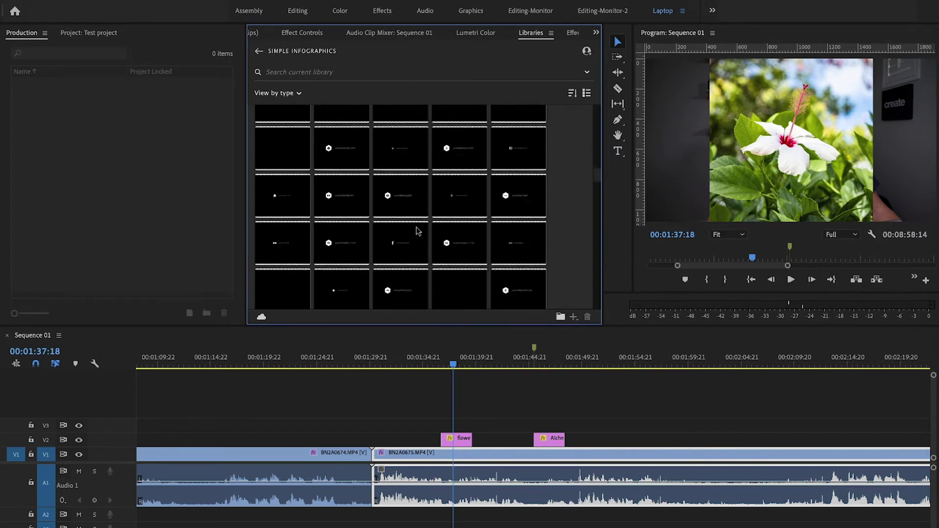
pyautogui.scroll(-3, 417, 230)
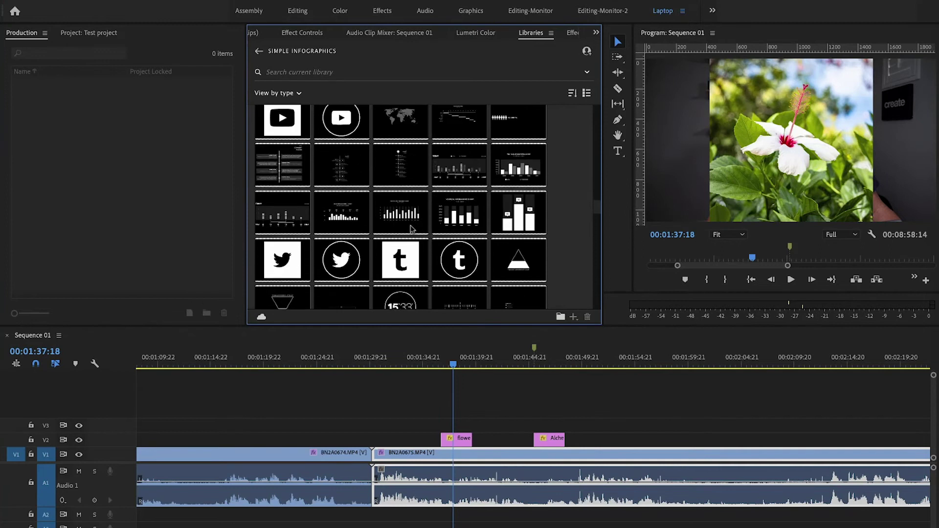
pyautogui.moveTo(386, 277); pyautogui.dragTo(319, 417)
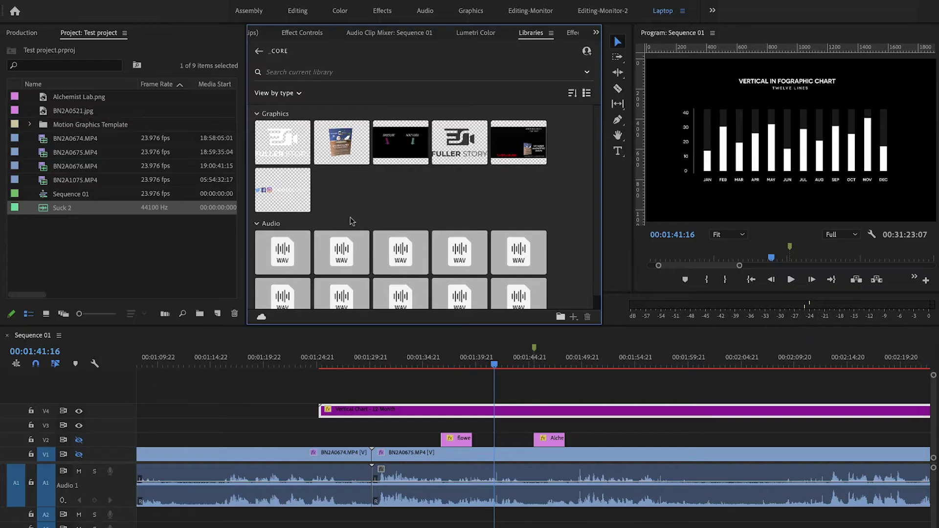
# - Add the Quick Whip 2 sound from the _Core library to the project and select it
pyautogui.scroll(-1, 351, 221)
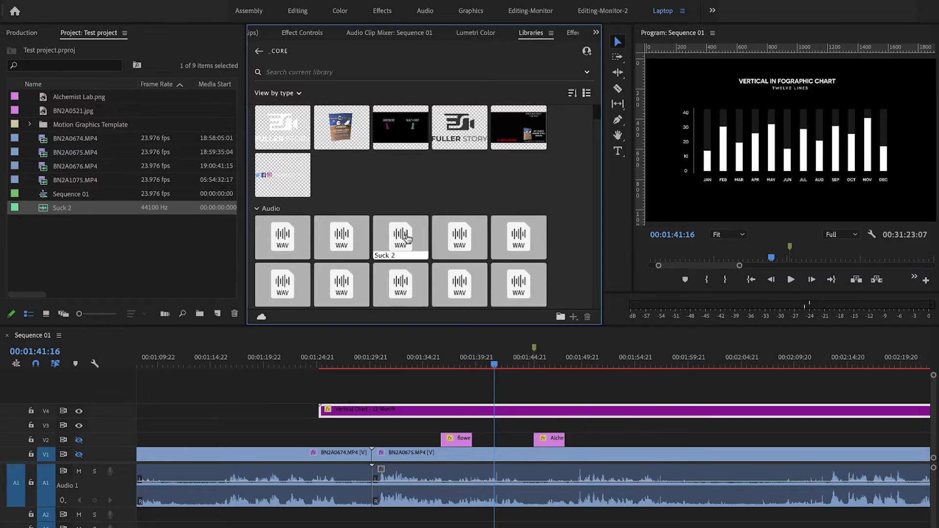
pyautogui.rightClick(453, 238)
pyautogui.click(454, 206)
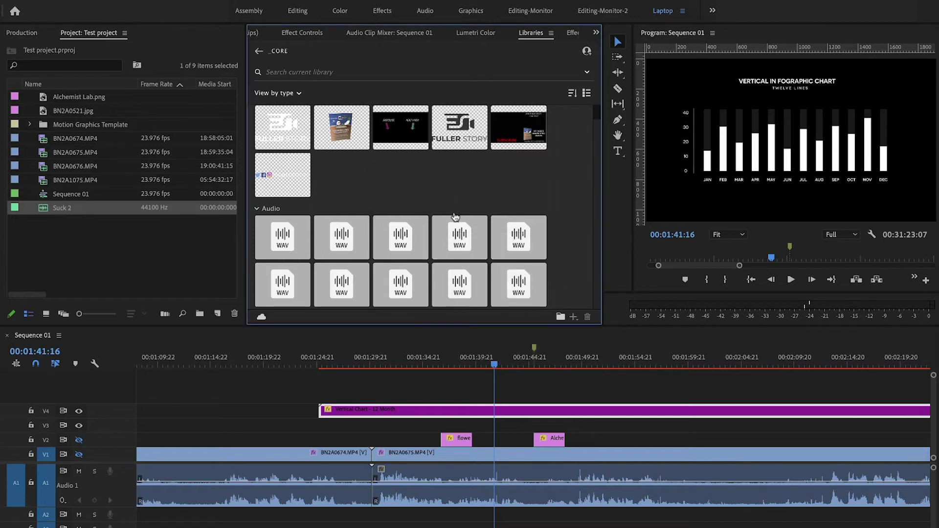
pyautogui.rightClick(457, 231)
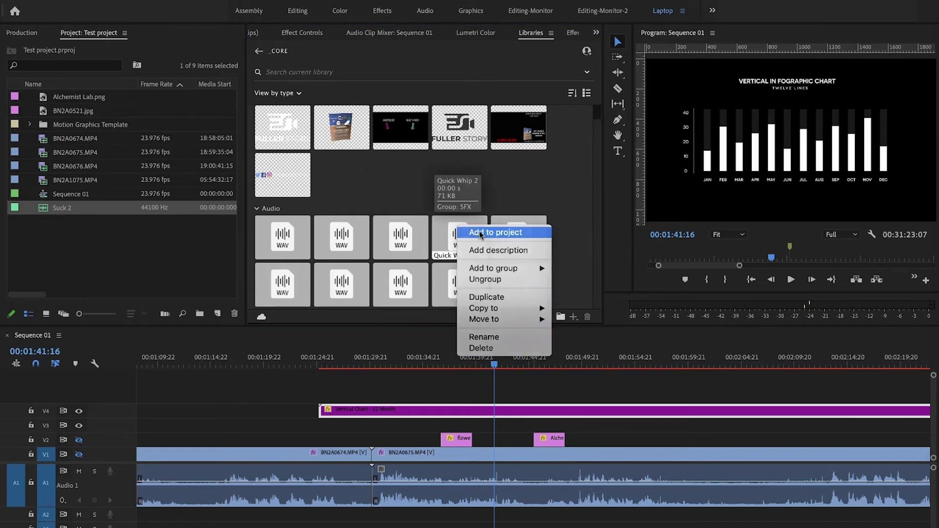
pyautogui.click(481, 234)
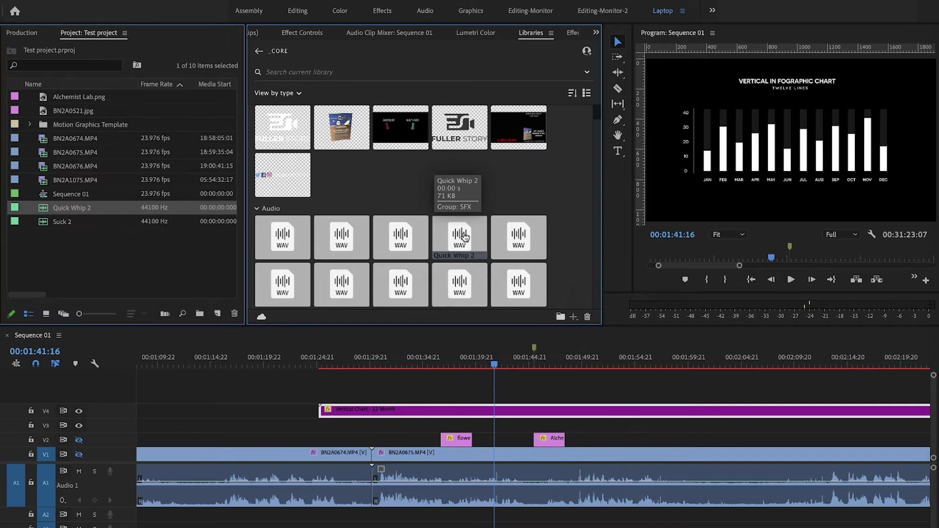
pyautogui.click(79, 209)
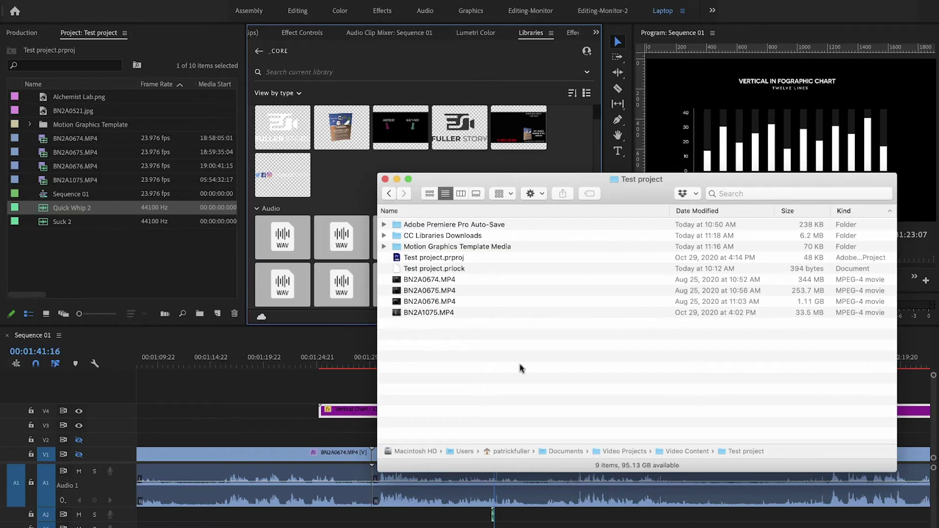
# - Open CC Libraries Downloads and inspect Quick Whip 2.wav, Alchemist Lab.png and BN2A0521.jpg
pyautogui.click(397, 237)
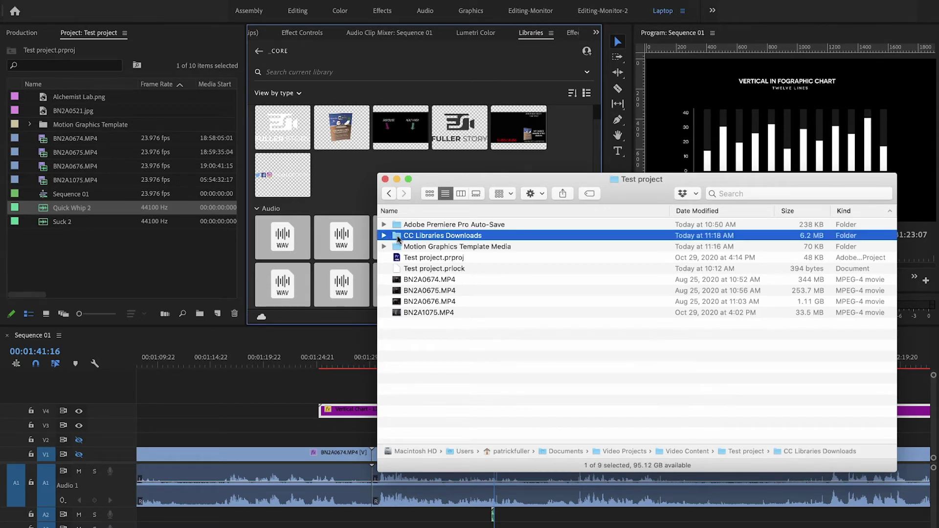
pyautogui.doubleClick(398, 237)
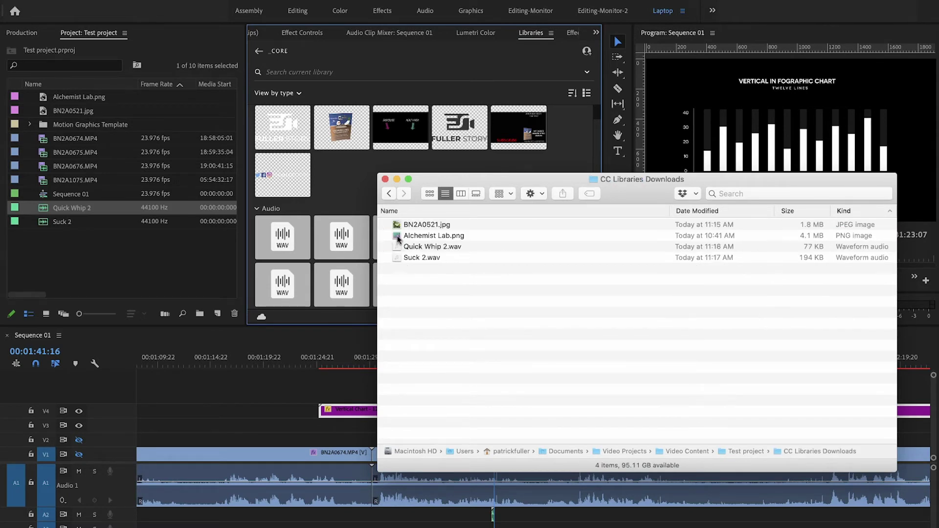
pyautogui.click(427, 248)
pyautogui.click(445, 237)
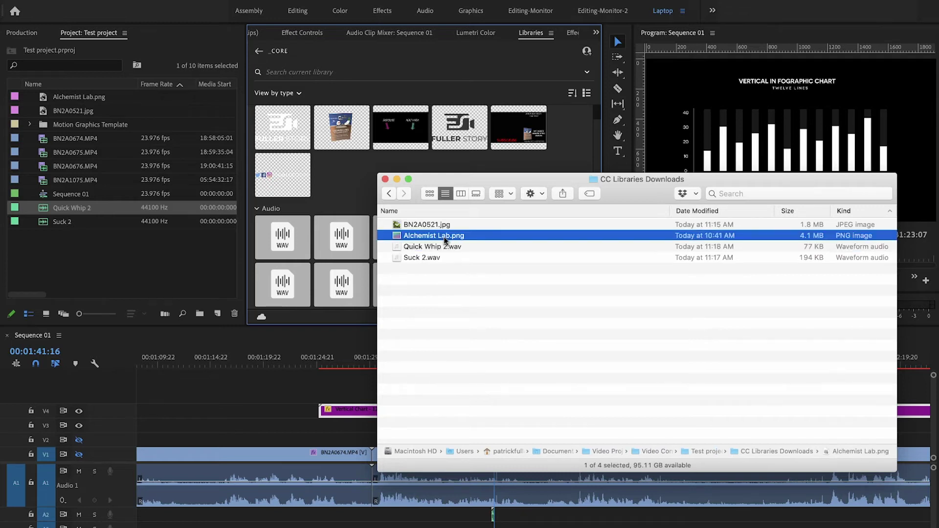
pyautogui.click(436, 226)
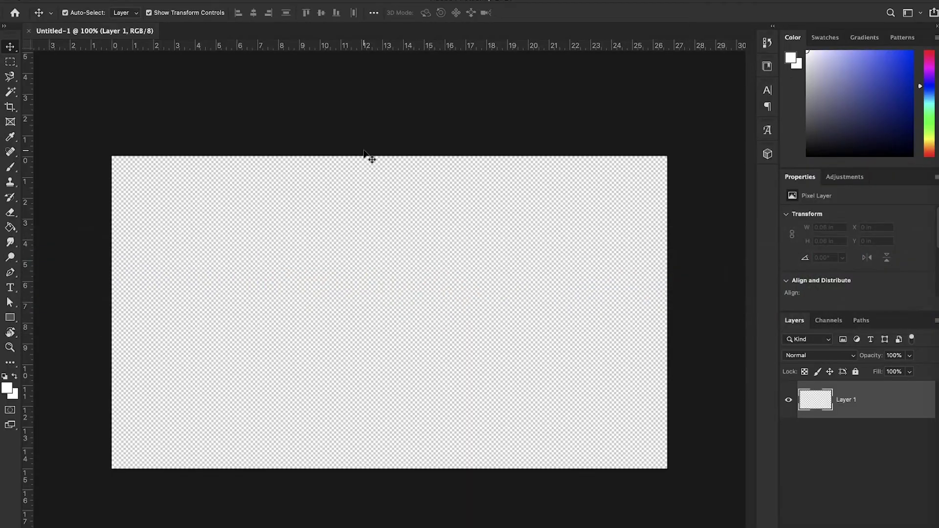
# - Place the flower image from _Stock Images on the canvas, enlarged
pyautogui.click(767, 66)
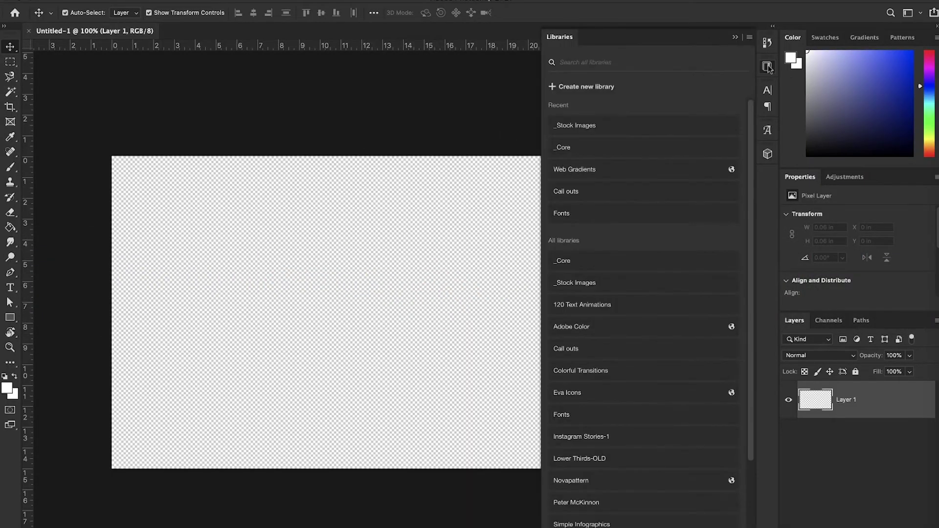
pyautogui.click(589, 128)
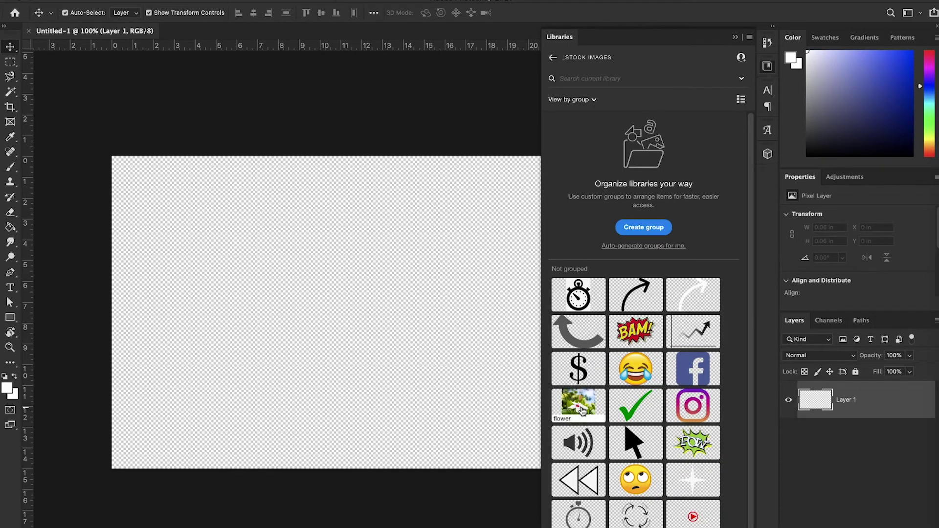
pyautogui.moveTo(153, 245); pyautogui.dragTo(253, 265)
pyautogui.moveTo(298, 342); pyautogui.dragTo(495, 433)
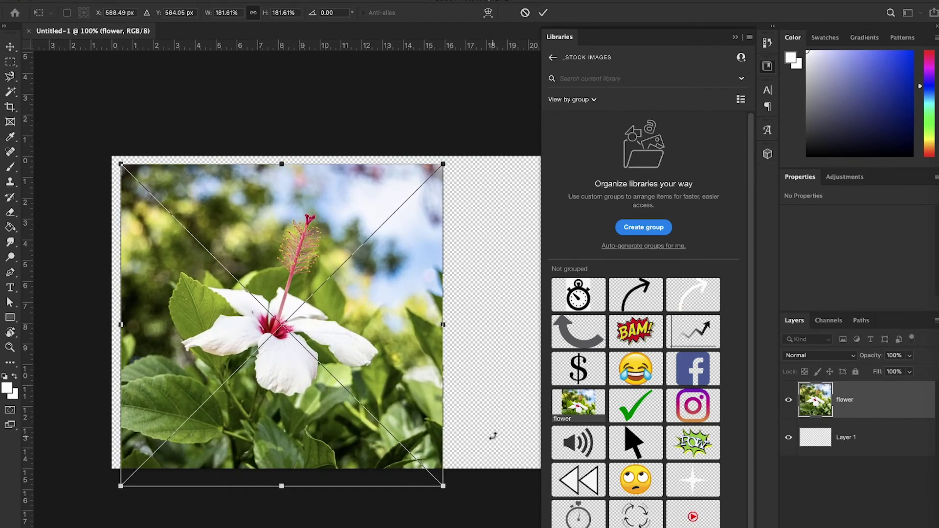
pyautogui.press('Return')
# - Place the Alchemist Lab gradient from Web Gradients and move its layer below the flower
pyautogui.click(554, 59)
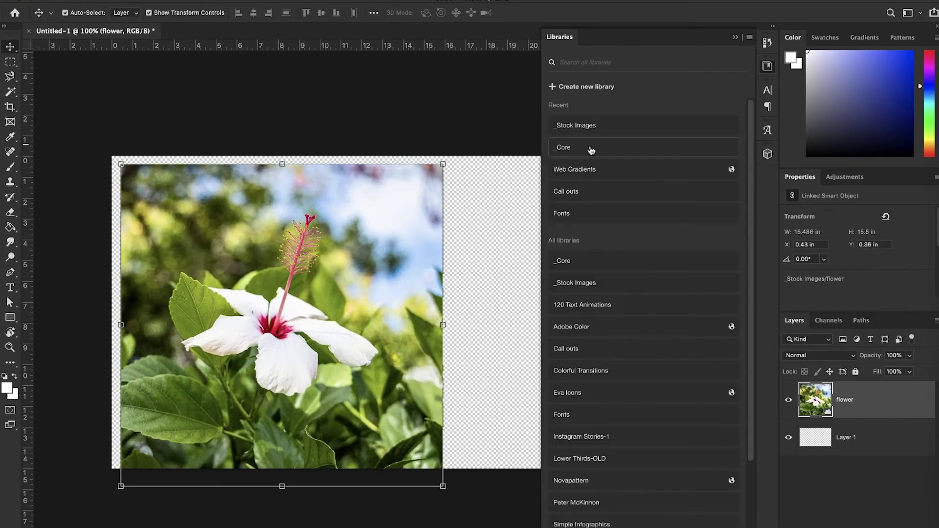
pyautogui.click(591, 170)
pyautogui.scroll(-10, 619, 313)
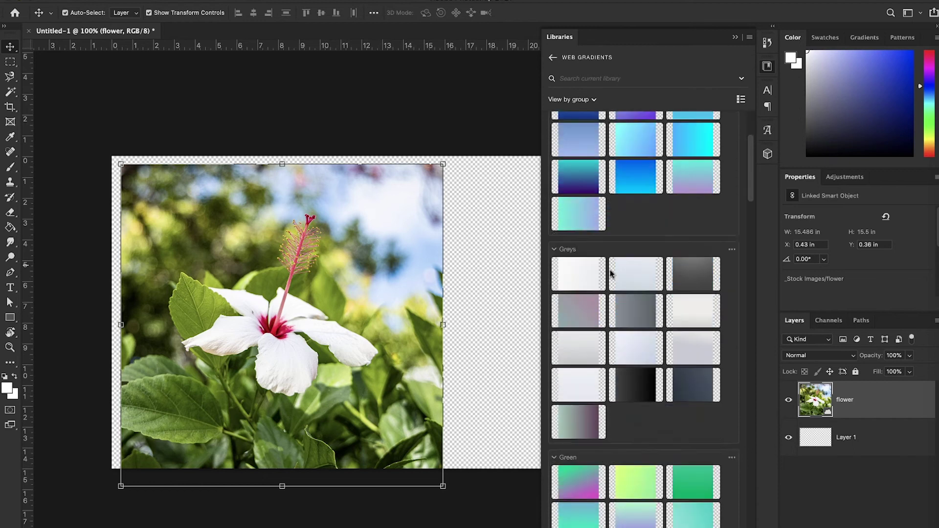
pyautogui.moveTo(570, 226); pyautogui.dragTo(484, 273)
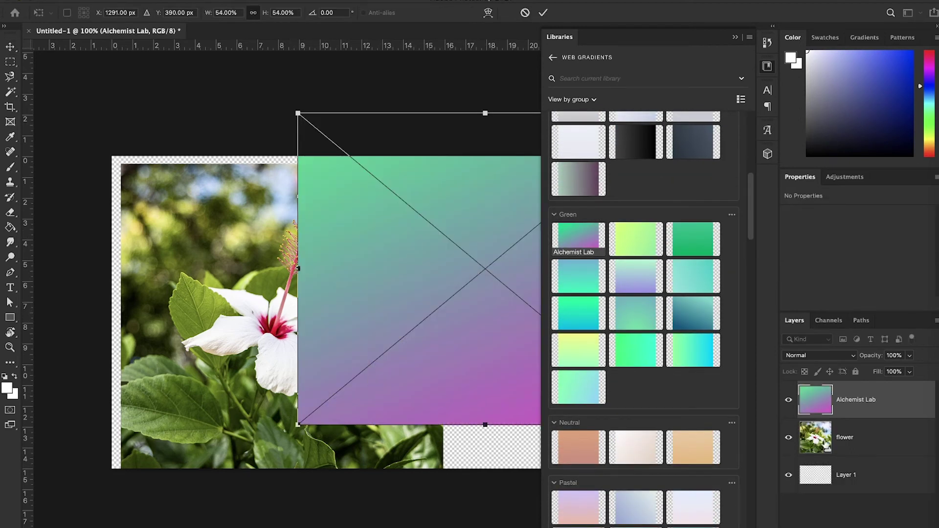
pyautogui.moveTo(875, 452); pyautogui.dragTo(874, 457)
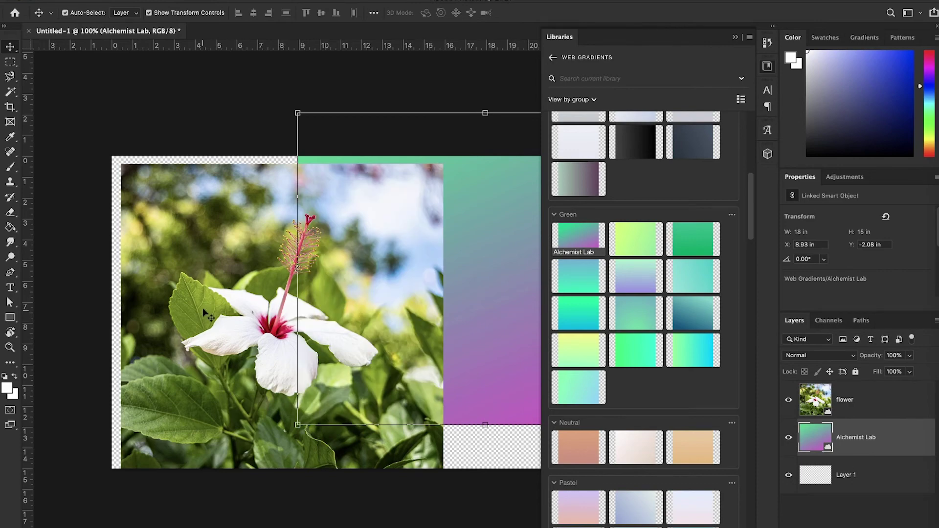